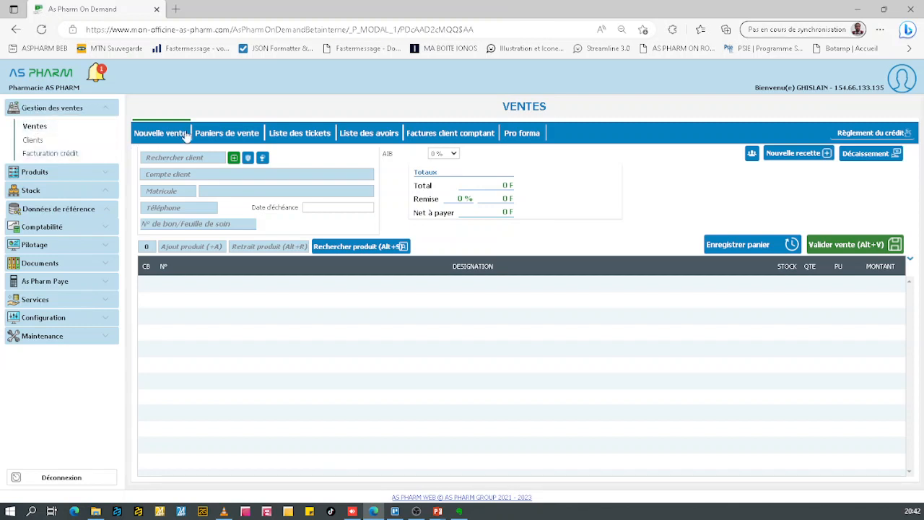
Refresh the pending sales baskets and load the DOLIPRANE 200MG SUPPO B/10 basket for checkout.
{"action": "left_click", "coordinate": [230, 136]}
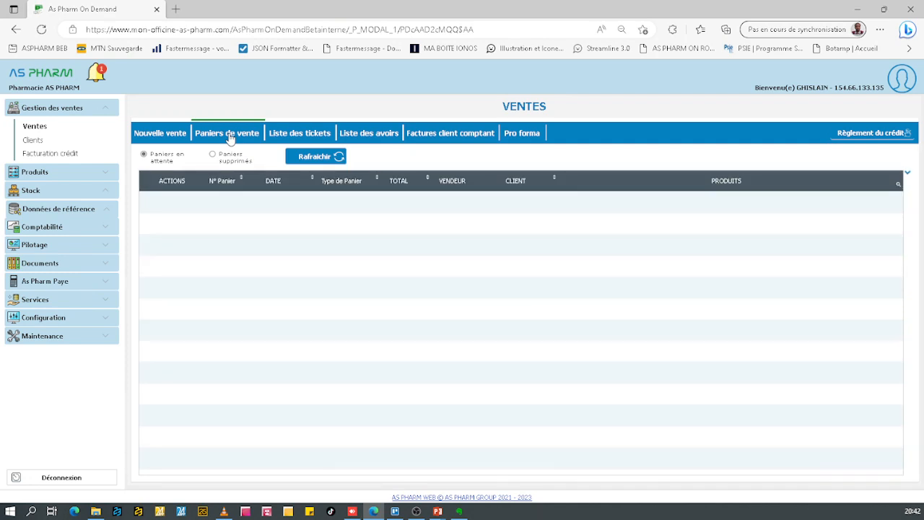
{"action": "left_click", "coordinate": [310, 158]}
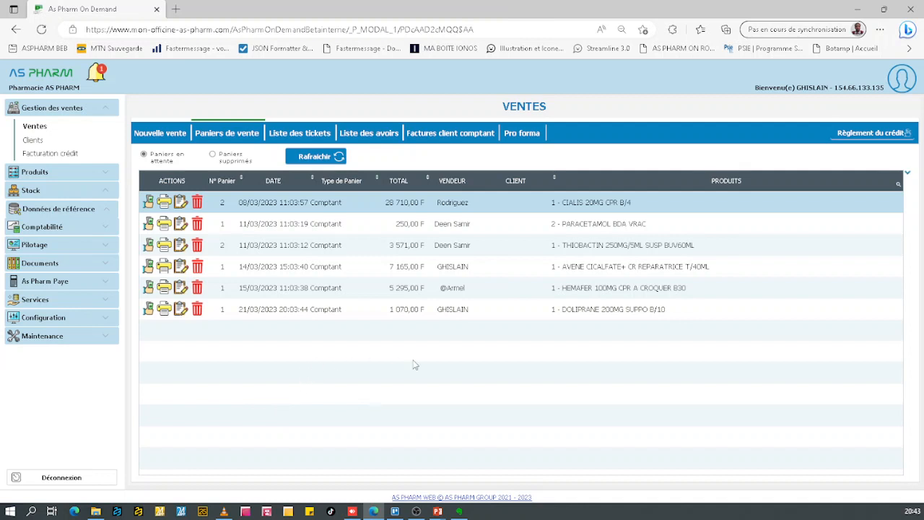
{"action": "left_click", "coordinate": [304, 314]}
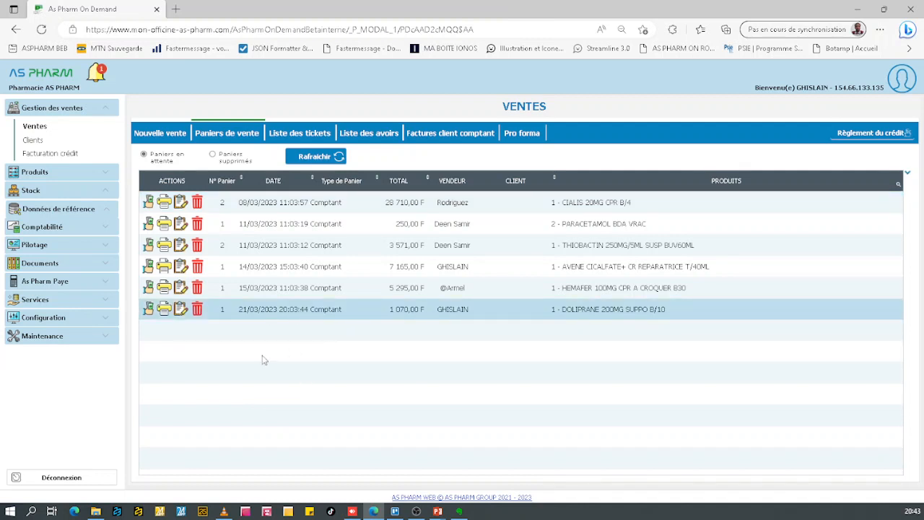
{"action": "left_click", "coordinate": [149, 309]}
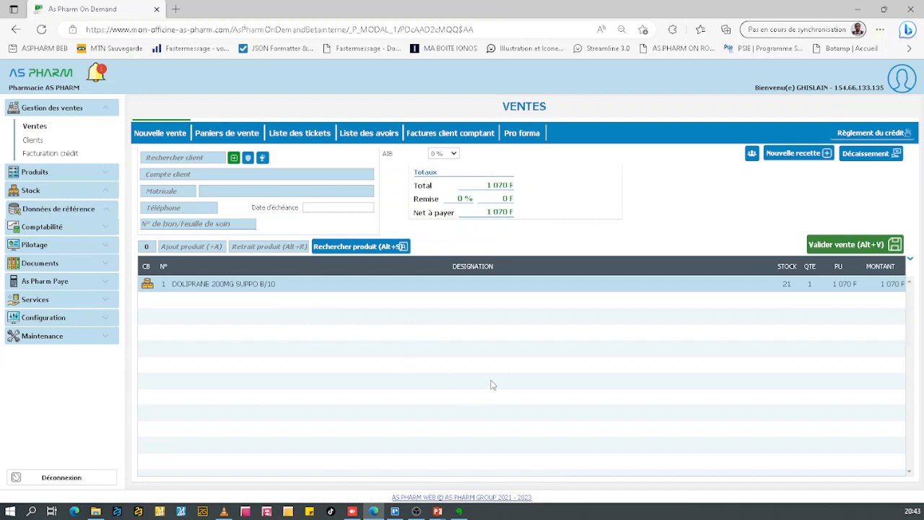
Start validating the DOLIPRANE sale and enter 2 000 as the cash amount received (Espèce).
{"action": "left_click", "coordinate": [849, 246]}
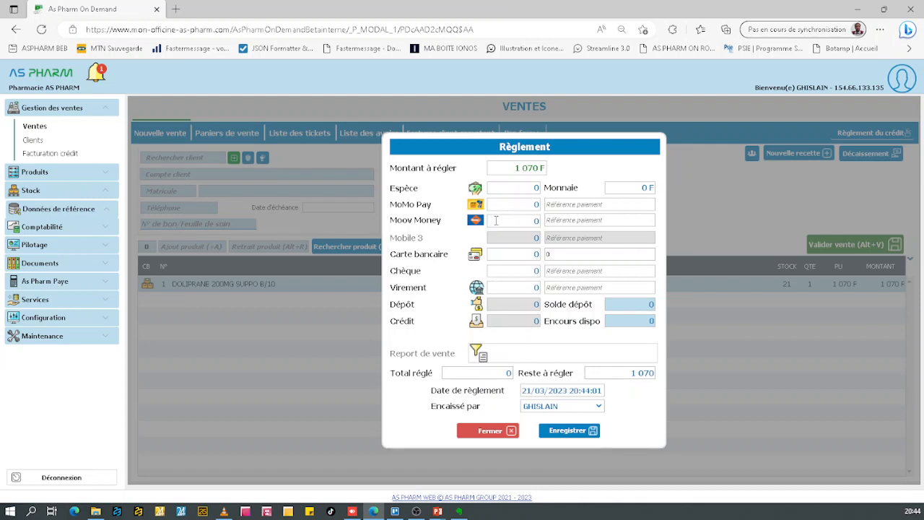
{"action": "left_click", "coordinate": [511, 187]}
{"action": "type", "text": "1070"}
{"action": "key", "text": "BackSpace"}
{"action": "key", "text": "BackSpace"}
{"action": "key", "text": "BackSpace"}
{"action": "key", "text": "BackSpace"}
{"action": "left_click", "coordinate": [631, 187]}
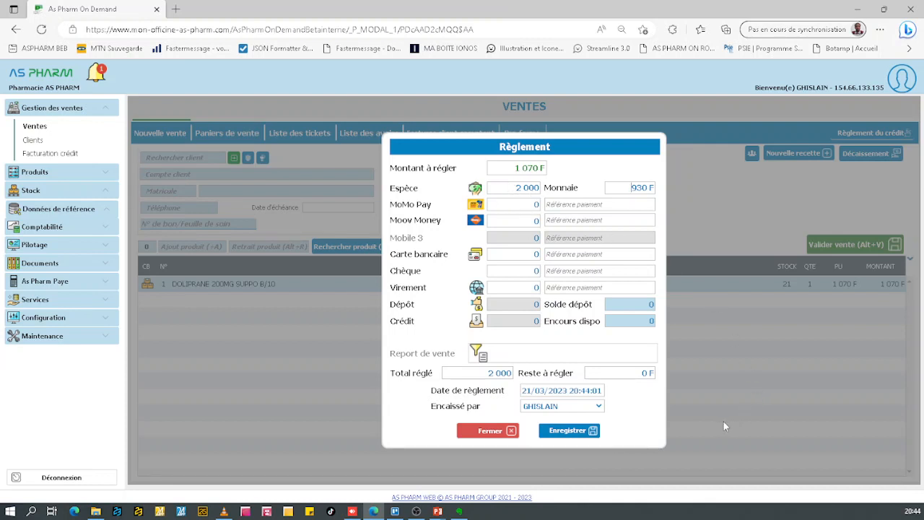
Clear the change amount (Monnaie), save the payment and confirm the validation of the sale.
{"action": "left_click", "coordinate": [570, 431]}
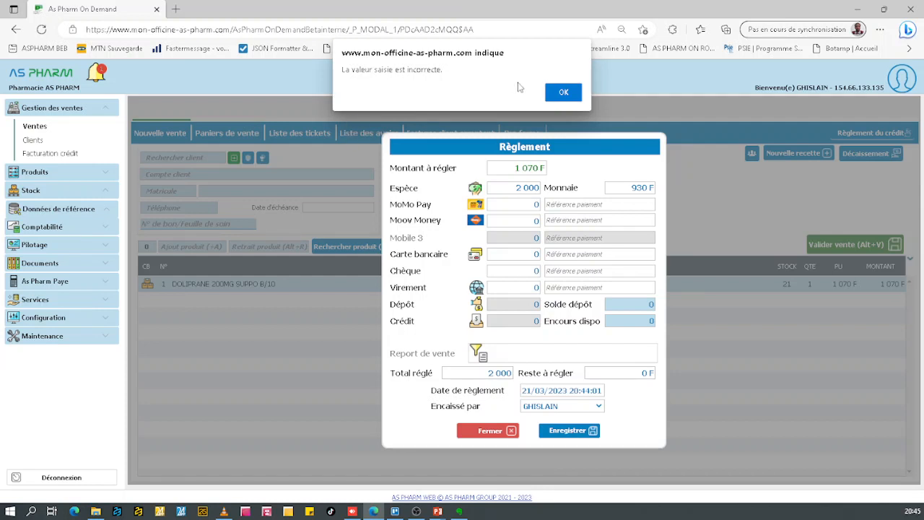
{"action": "left_click", "coordinate": [563, 94]}
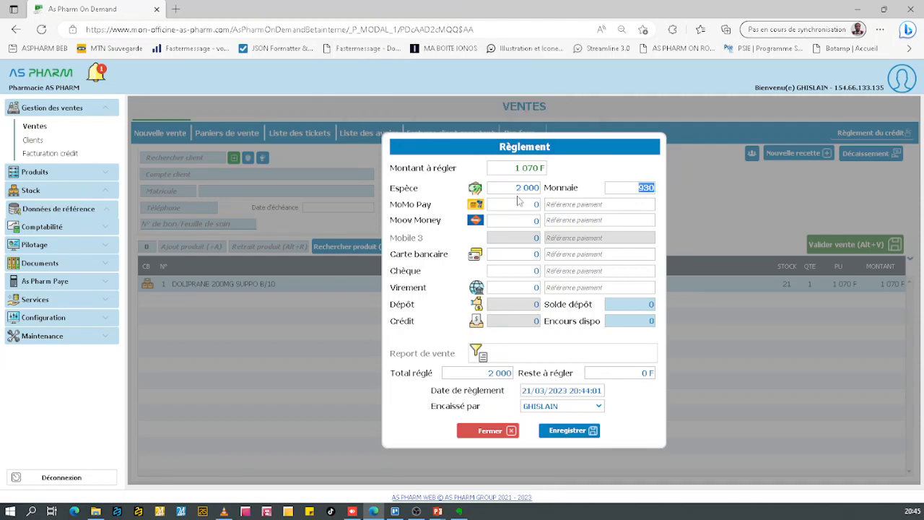
{"action": "key", "text": "BackSpace"}
{"action": "left_click", "coordinate": [504, 187]}
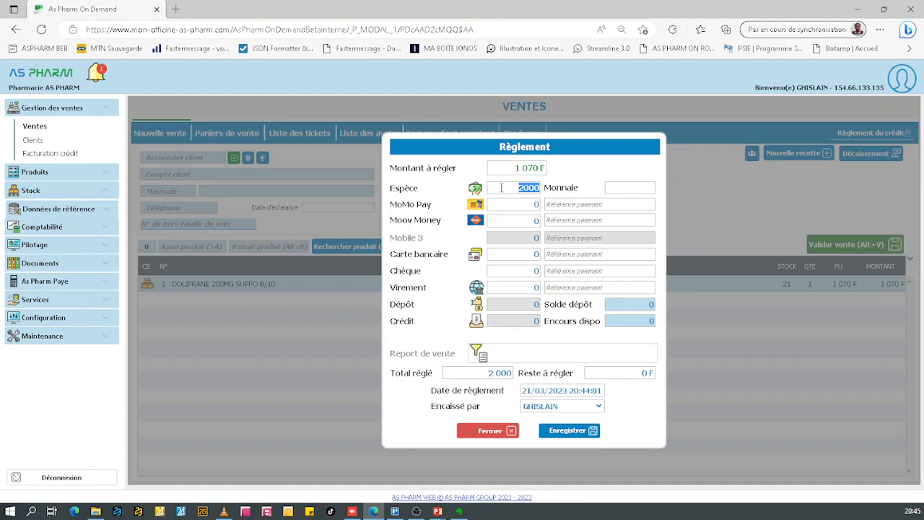
{"action": "left_click", "coordinate": [513, 187]}
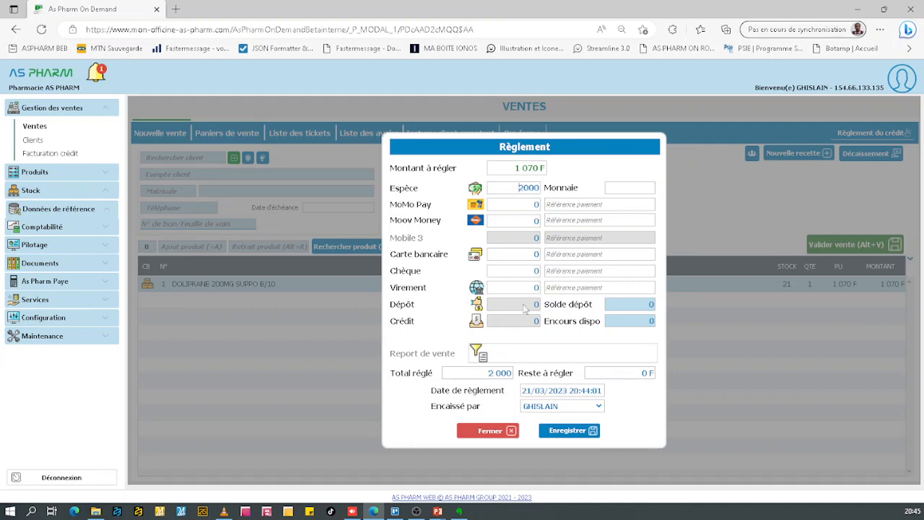
{"action": "left_click", "coordinate": [558, 432]}
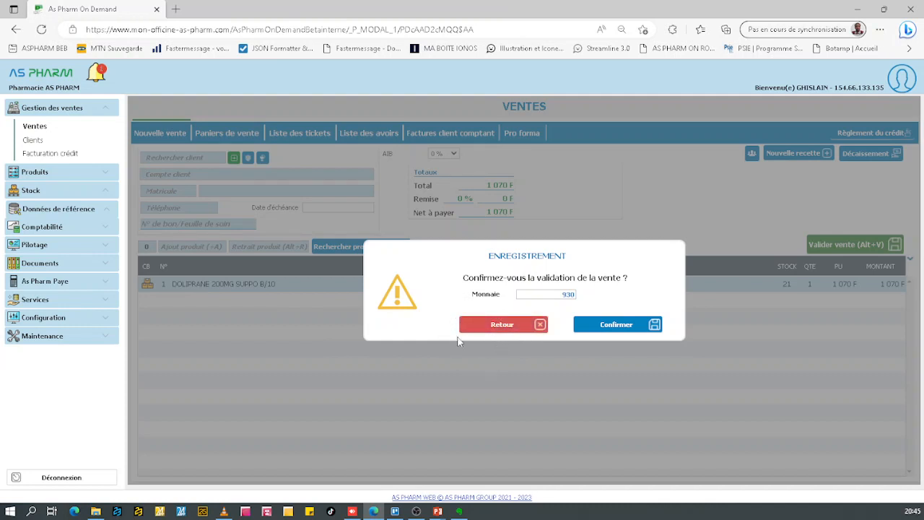
{"action": "left_click", "coordinate": [616, 326]}
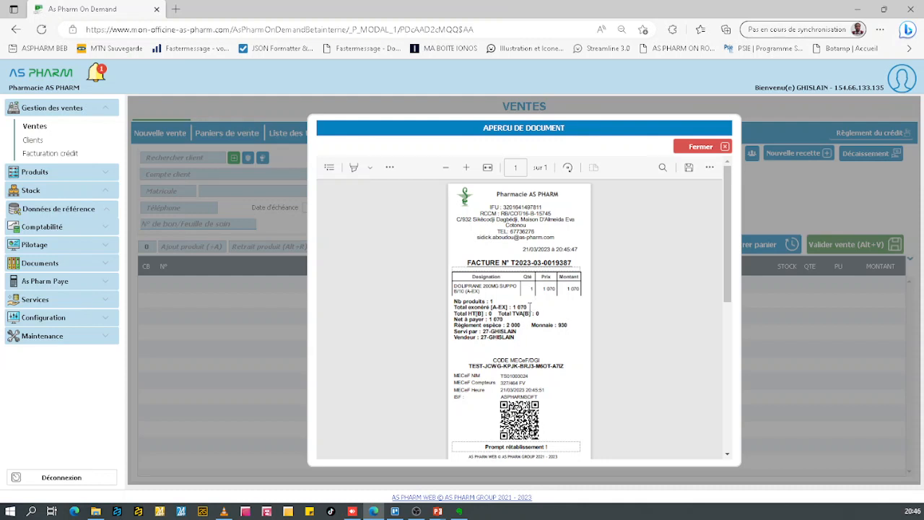
Examine the receipt's invoice number, product line, totals, cash payment, change, seller and MECeF details.
{"action": "scroll", "coordinate": [530, 306], "scroll_direction": "down", "scroll_amount": 1}
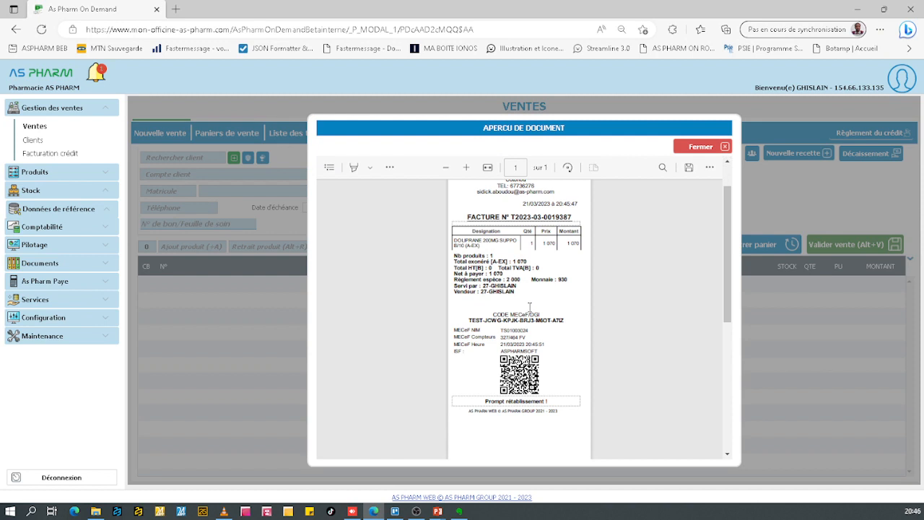
{"action": "scroll", "coordinate": [529, 384], "scroll_direction": "up", "scroll_amount": 1}
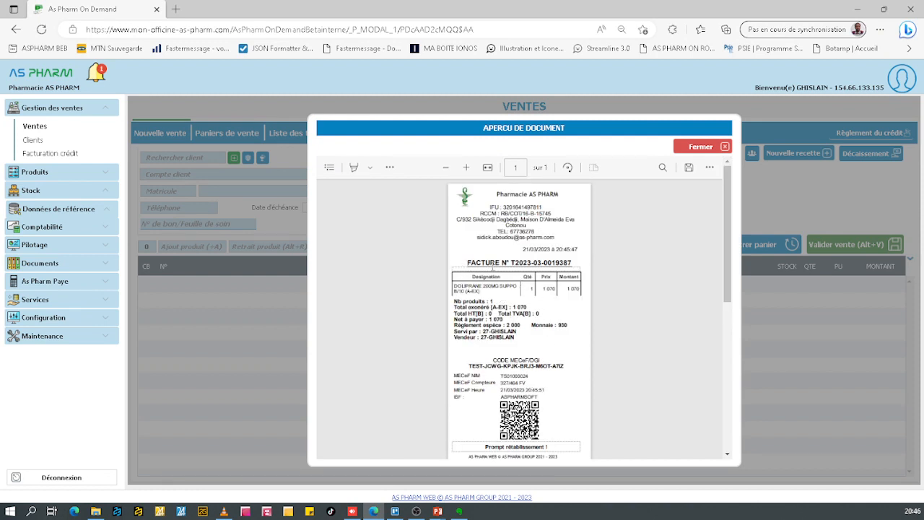
{"action": "left_click_drag", "start_coordinate": [467, 262], "coordinate": [576, 266]}
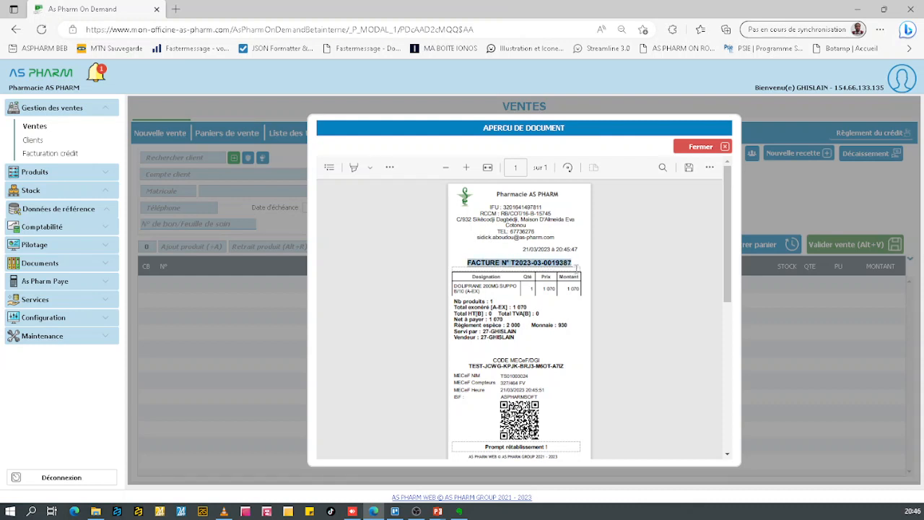
{"action": "left_click_drag", "start_coordinate": [498, 385], "coordinate": [538, 400]}
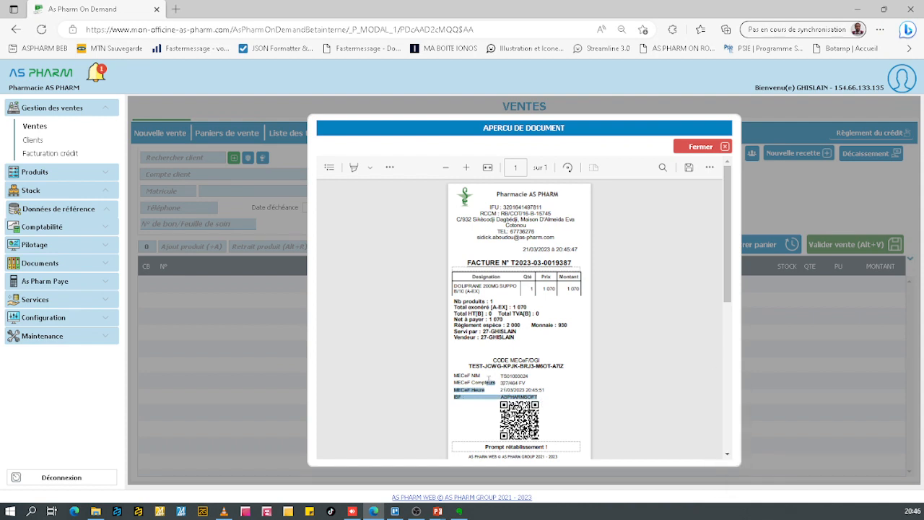
{"action": "left_click_drag", "start_coordinate": [478, 376], "coordinate": [543, 386]}
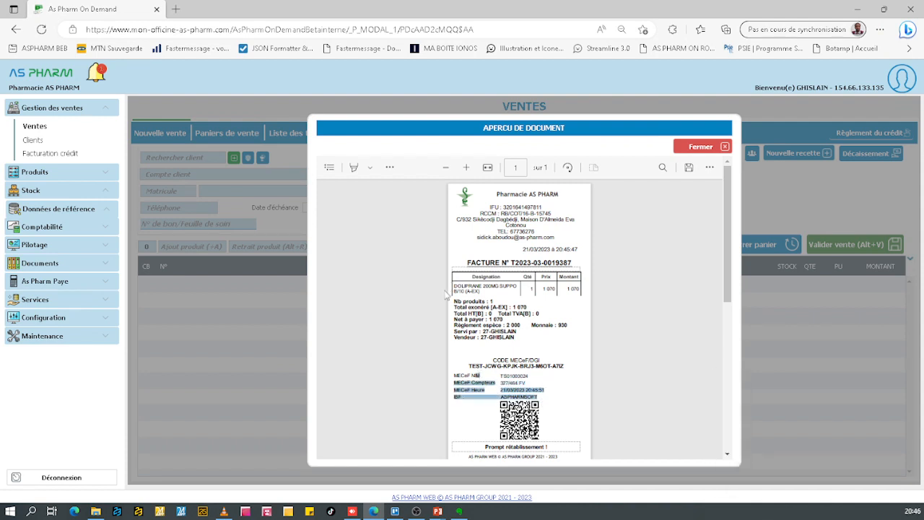
{"action": "left_click_drag", "start_coordinate": [454, 288], "coordinate": [555, 289]}
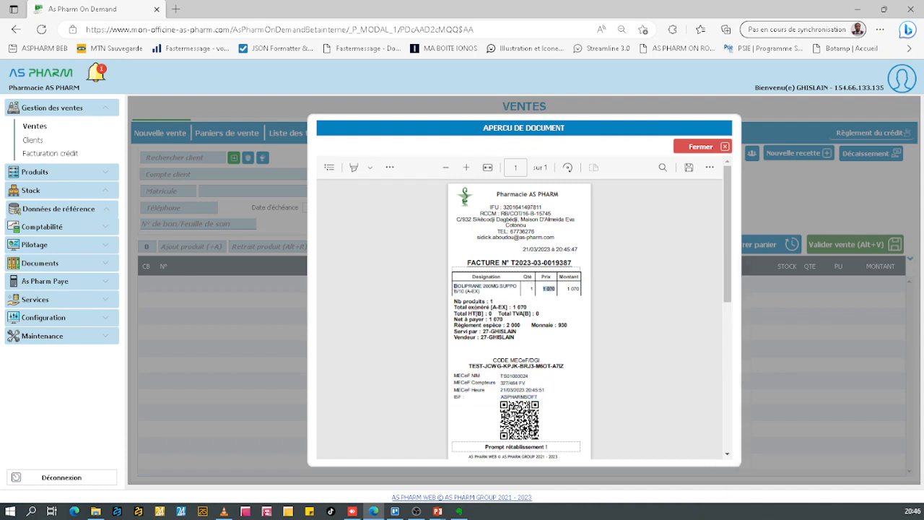
{"action": "left_click_drag", "start_coordinate": [469, 307], "coordinate": [529, 316]}
{"action": "left_click_drag", "start_coordinate": [453, 322], "coordinate": [517, 332]}
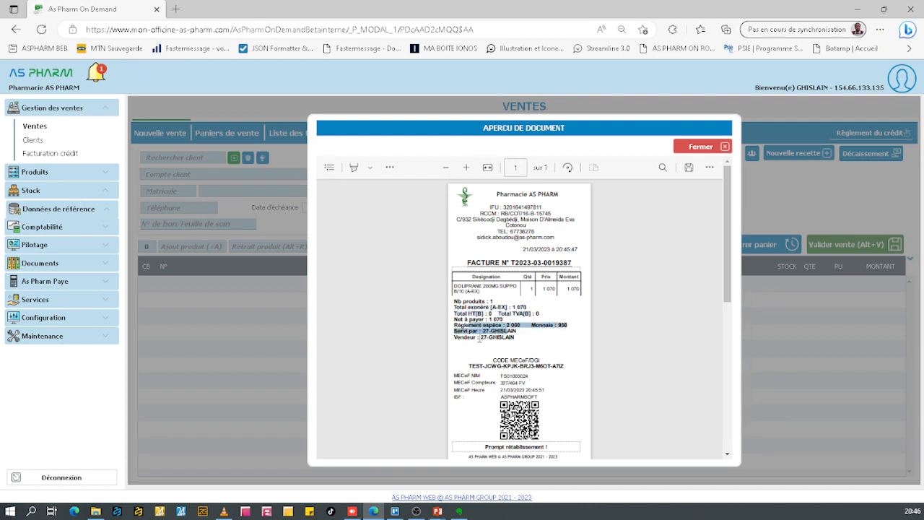
{"action": "left_click", "coordinate": [465, 331]}
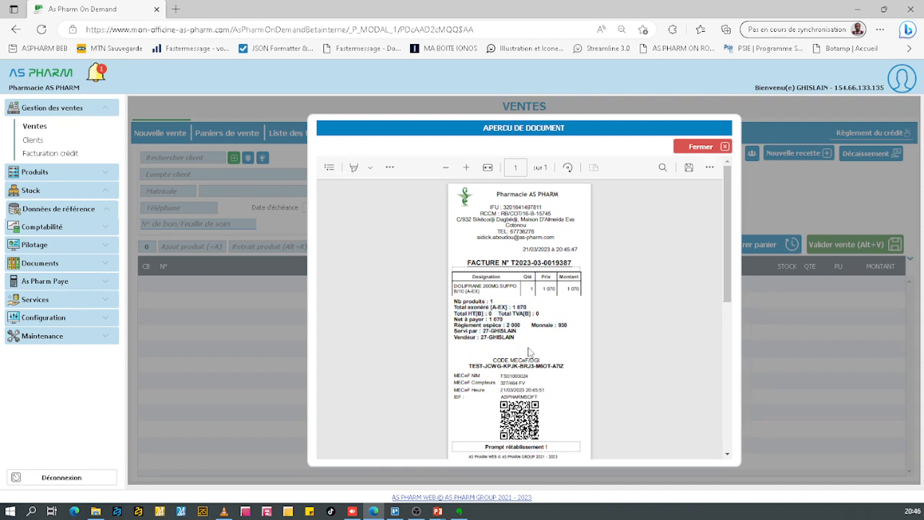
{"action": "double_click", "coordinate": [562, 325]}
Set up printing of the receipt on the XP-80 printer, and cancel the print.
{"action": "left_click", "coordinate": [710, 167]}
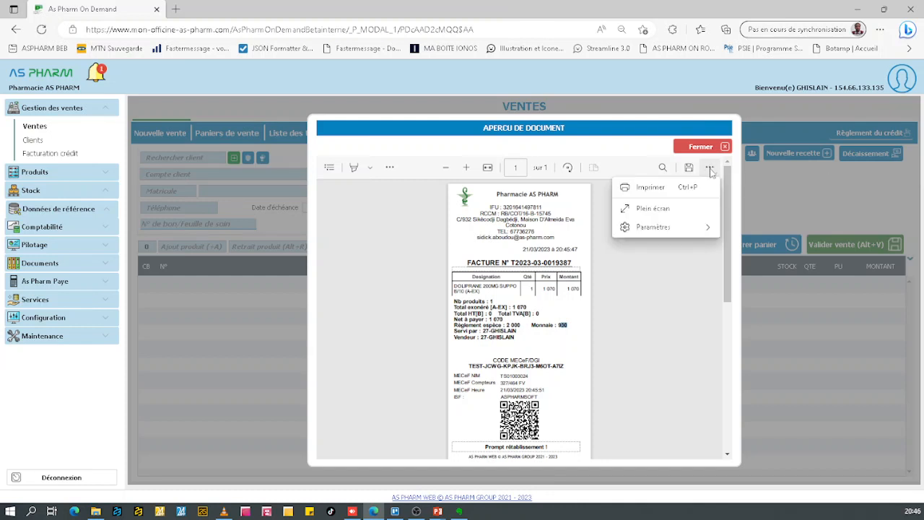
{"action": "left_click", "coordinate": [642, 188]}
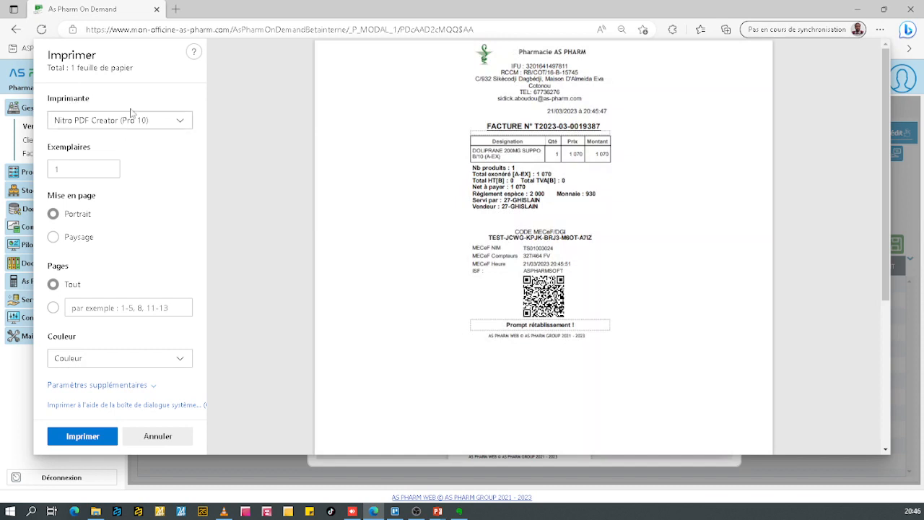
{"action": "left_click", "coordinate": [180, 123]}
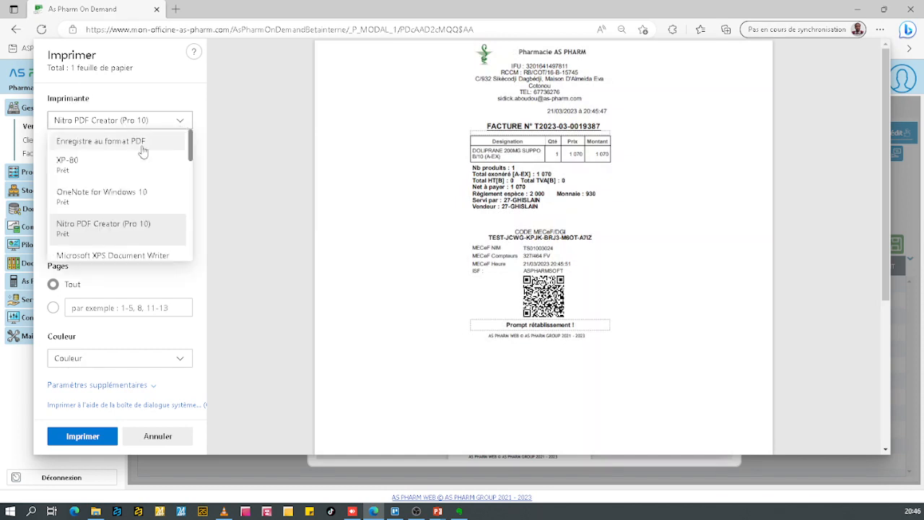
{"action": "left_click", "coordinate": [87, 162]}
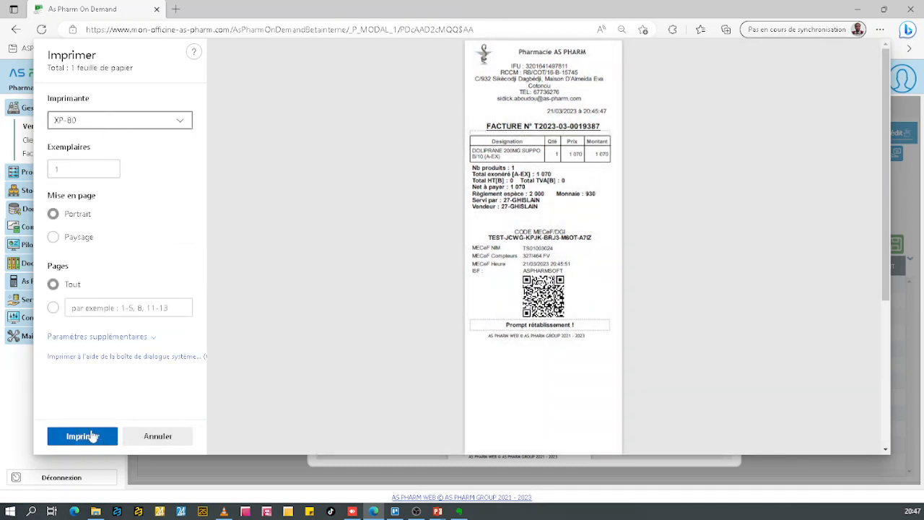
{"action": "left_click", "coordinate": [159, 437]}
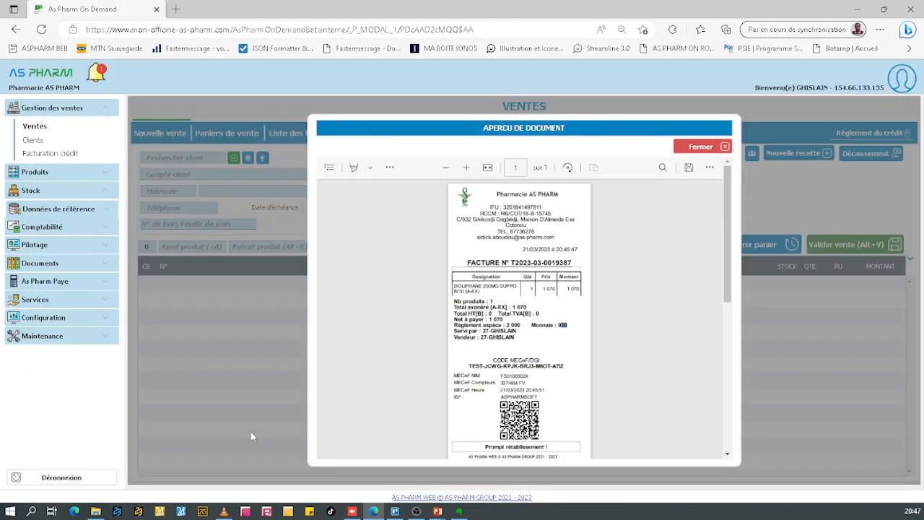
Close the receipt preview and load the pending HEMAFER 100MG CPR A CROQUER B30 basket for checkout.
{"action": "left_click", "coordinate": [708, 147]}
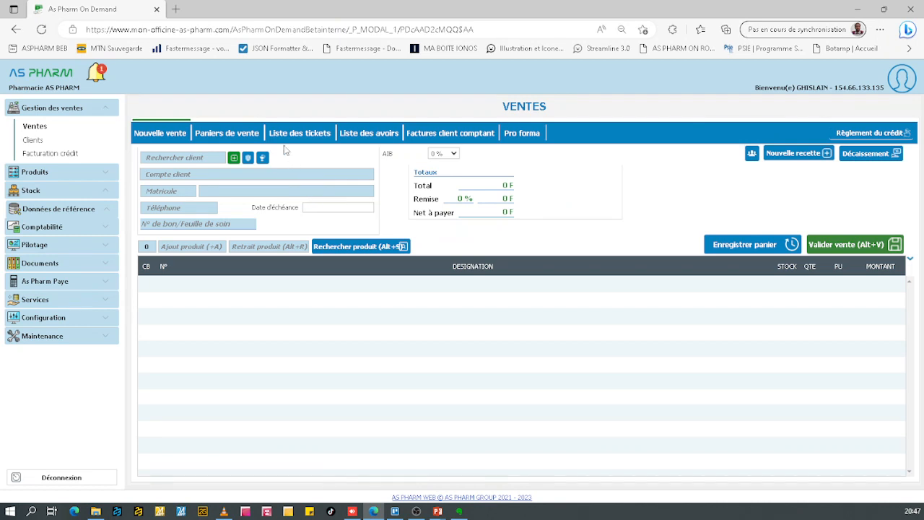
{"action": "left_click", "coordinate": [231, 135]}
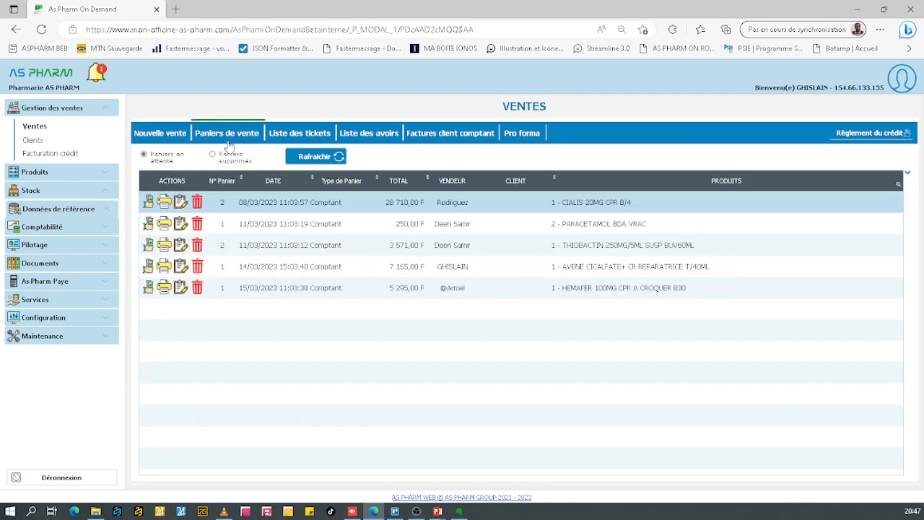
{"action": "left_click", "coordinate": [147, 289]}
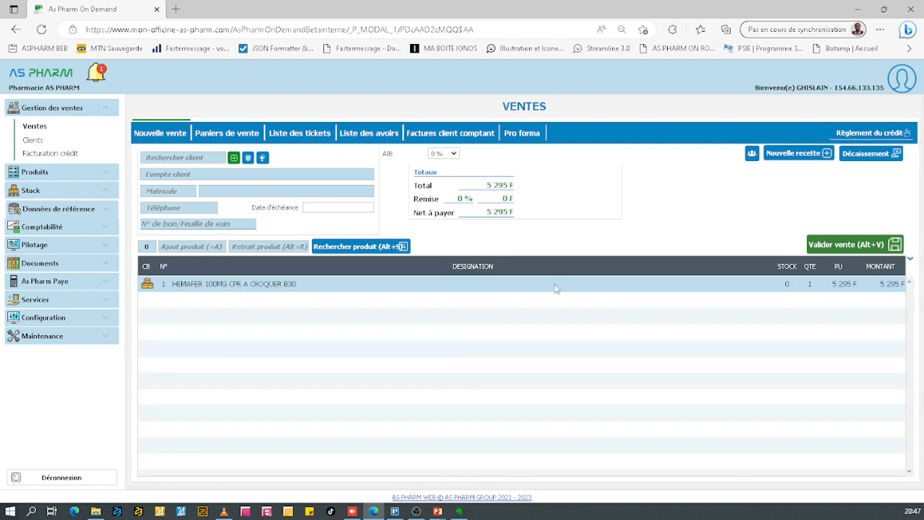
Settle the HEMAFER sale with 10 000 in cash, confirm its validation and close the receipt preview.
{"action": "left_click", "coordinate": [862, 245]}
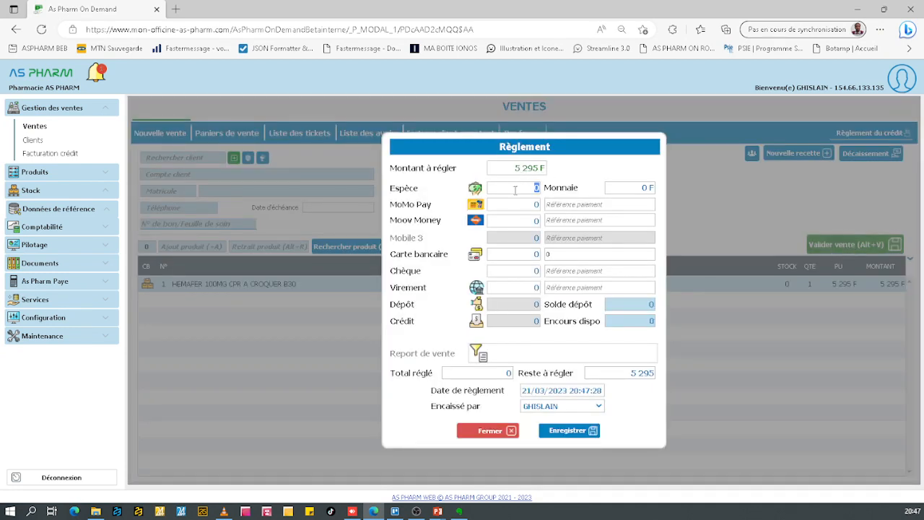
{"action": "type", "text": "10 000"}
{"action": "left_click", "coordinate": [569, 432]}
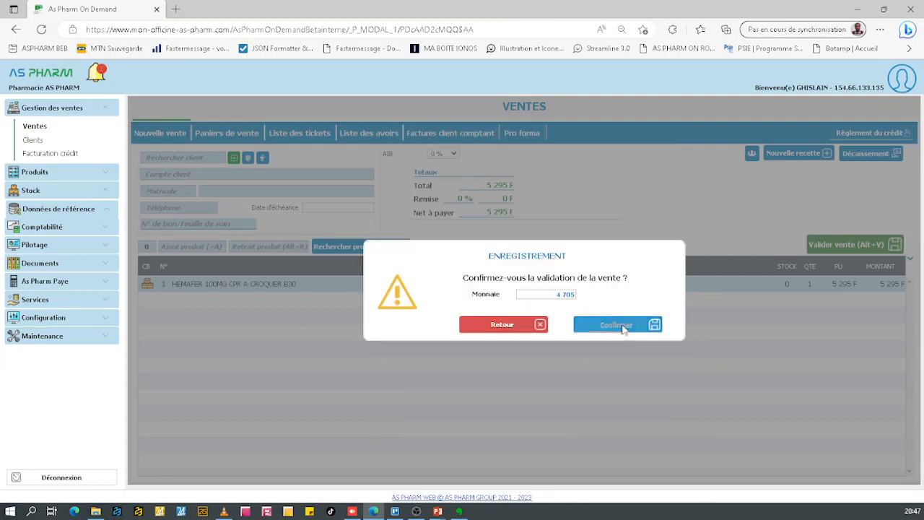
{"action": "left_click", "coordinate": [620, 325]}
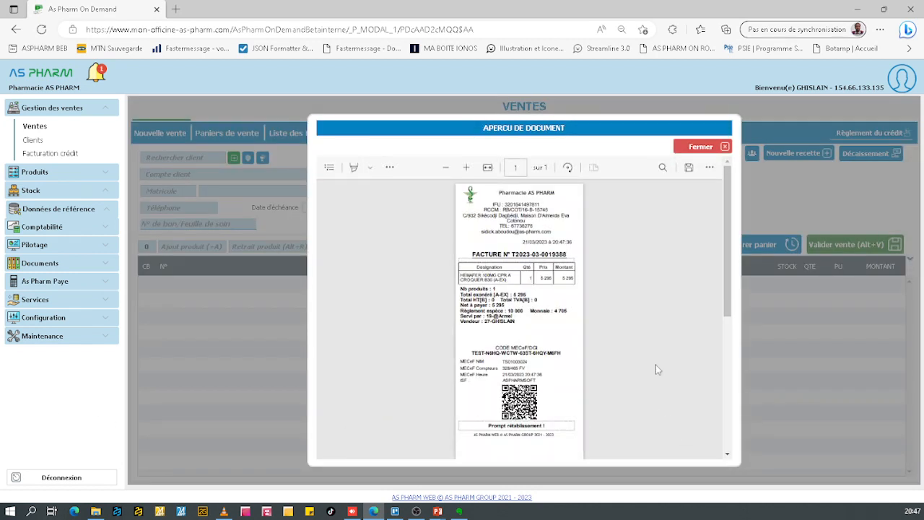
{"action": "left_click", "coordinate": [700, 148]}
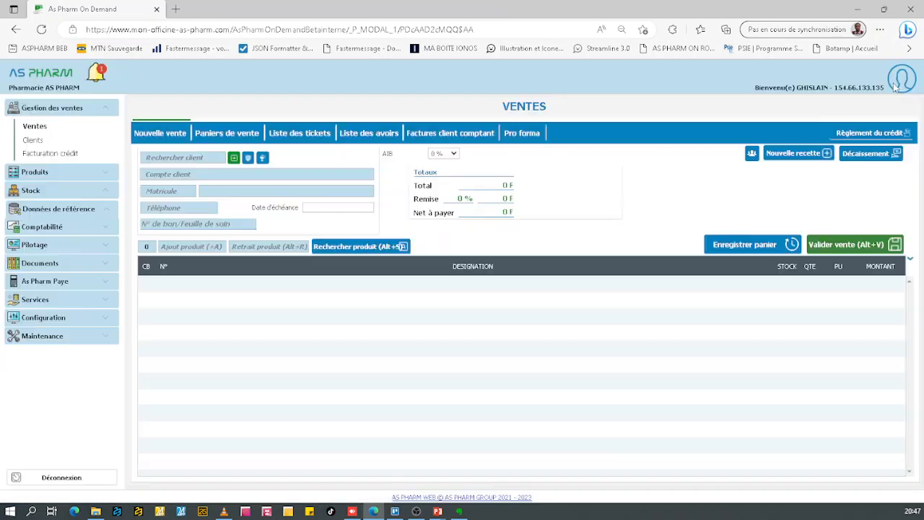
Log out of the pharmacy account.
{"action": "left_click", "coordinate": [896, 85]}
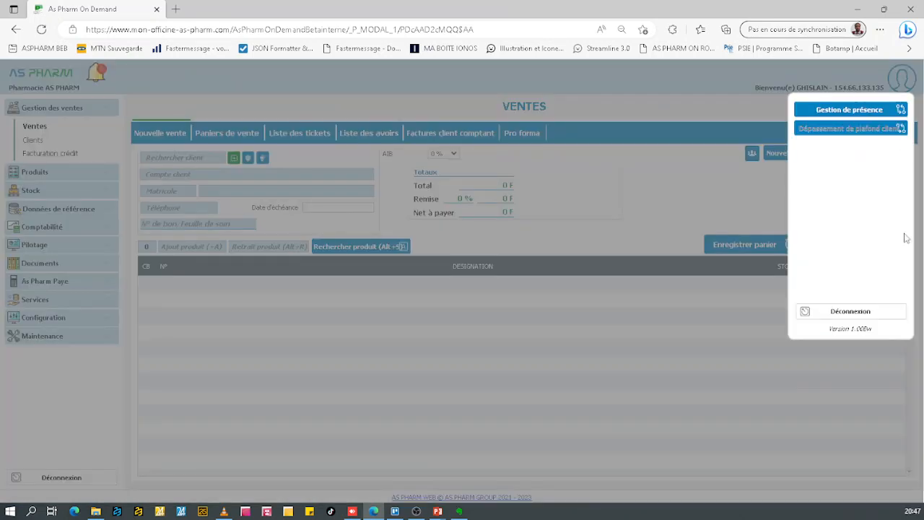
{"action": "left_click", "coordinate": [877, 316]}
{"action": "left_click", "coordinate": [510, 309]}
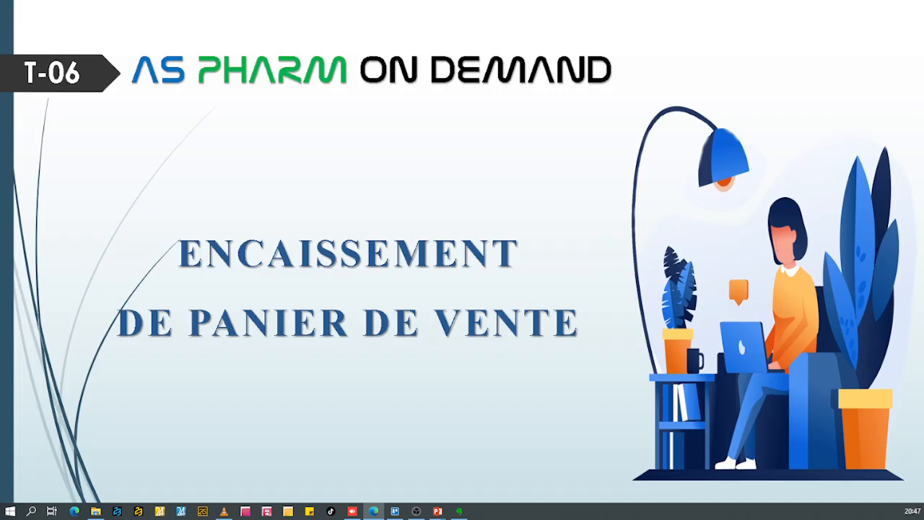
{"action": "left_click", "coordinate": [229, 373]}
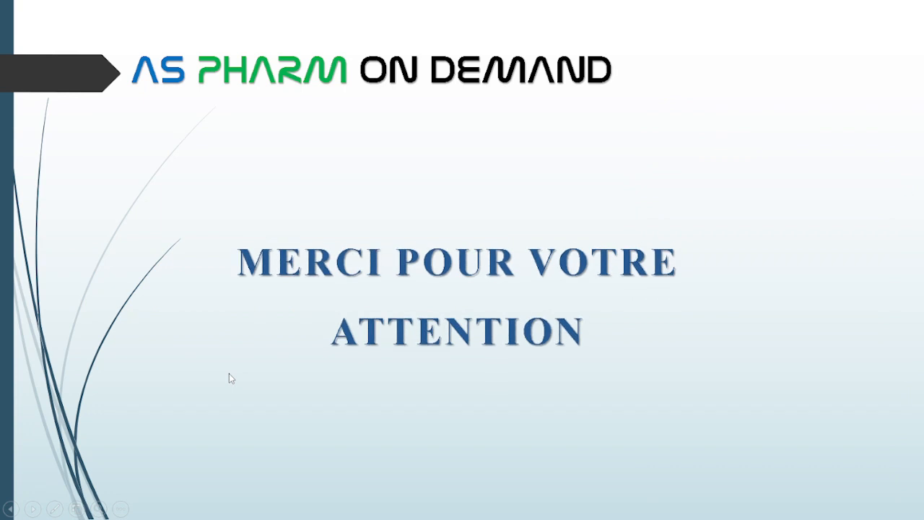